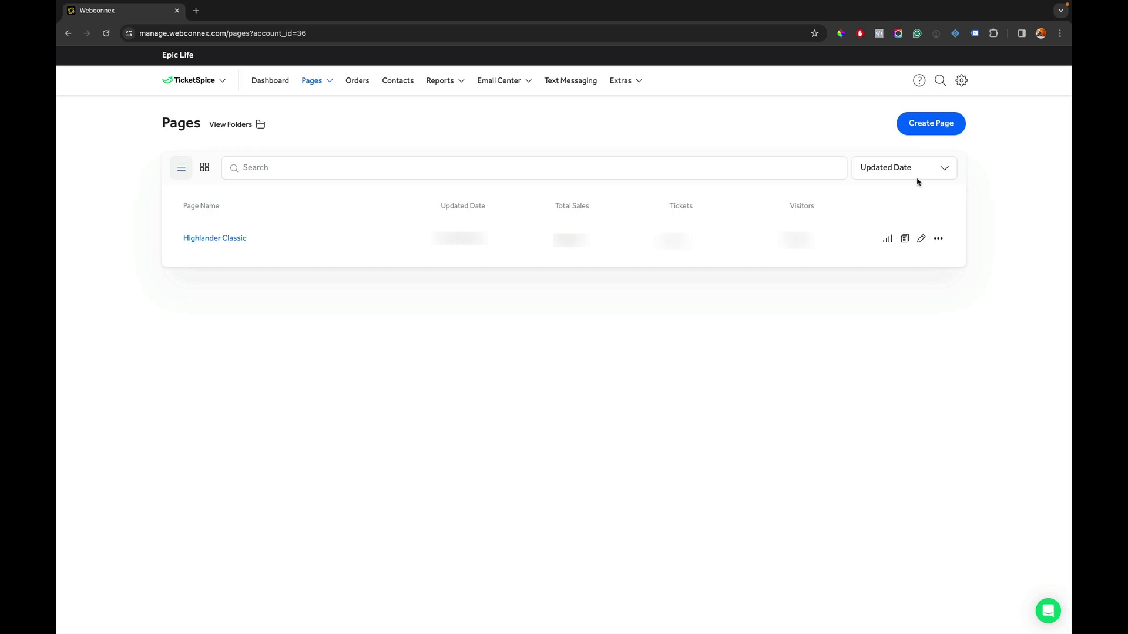
Open Payment Processors from the gear settings menu.
left_click(961, 81)
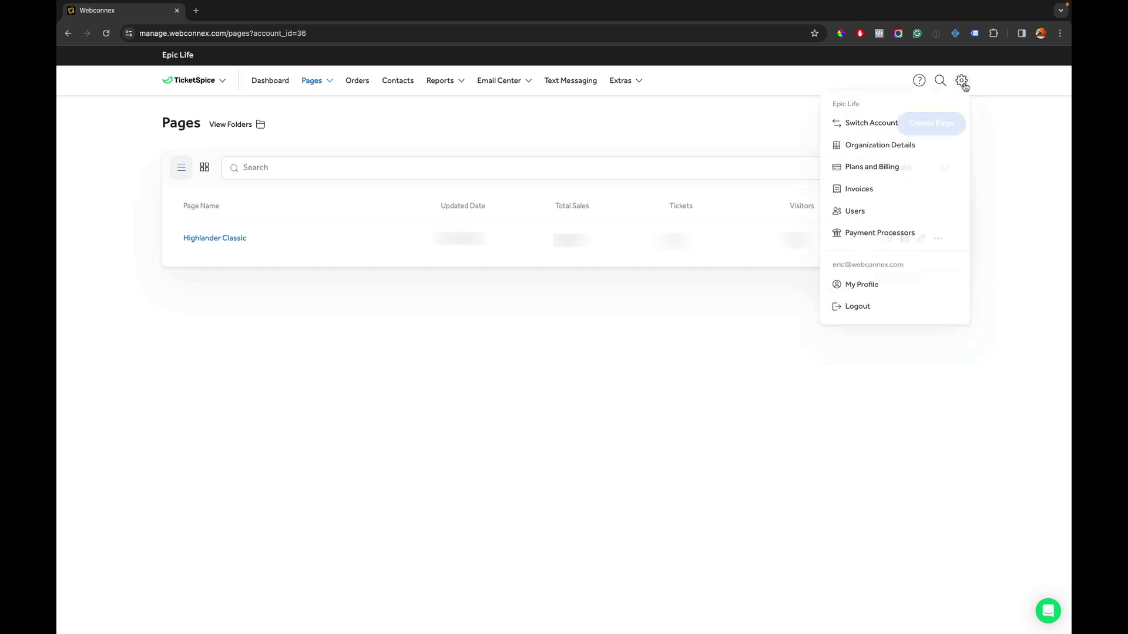
left_click(907, 236)
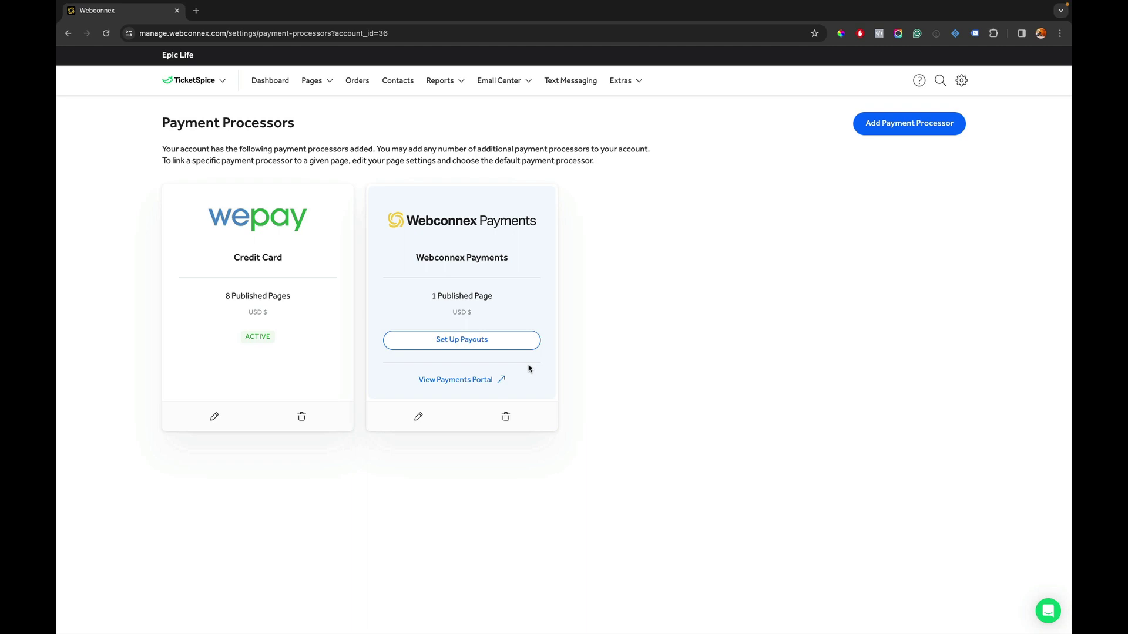
Start payout setup from the Webconnex Payments card.
left_click(502, 346)
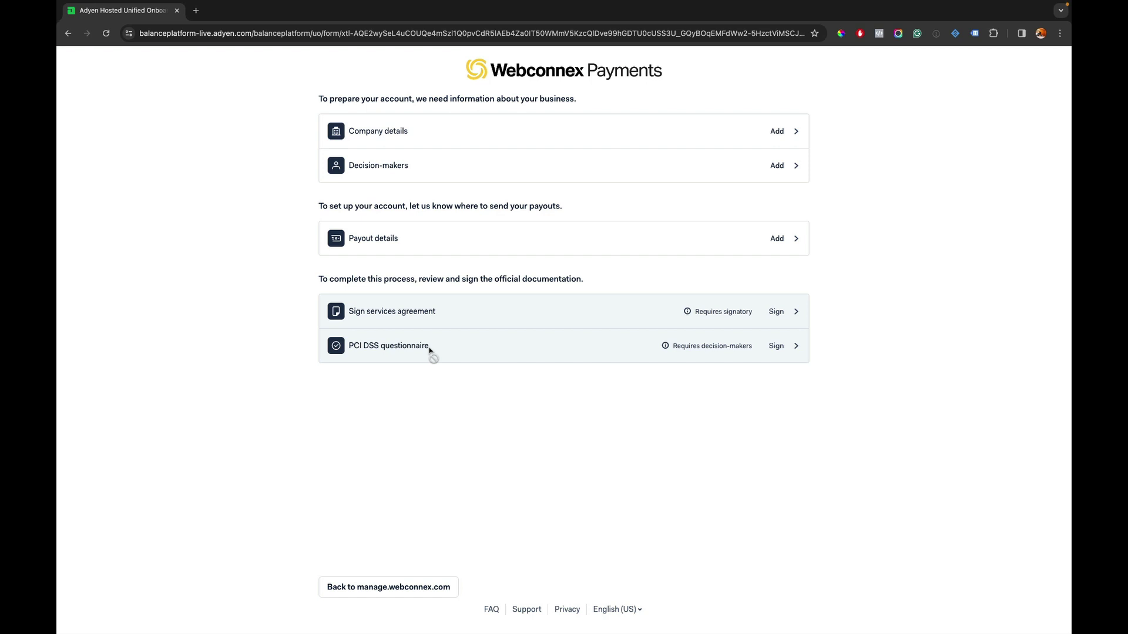
Enter the company's legal name and United States location, choose private company, and add the EIN.
left_click(429, 136)
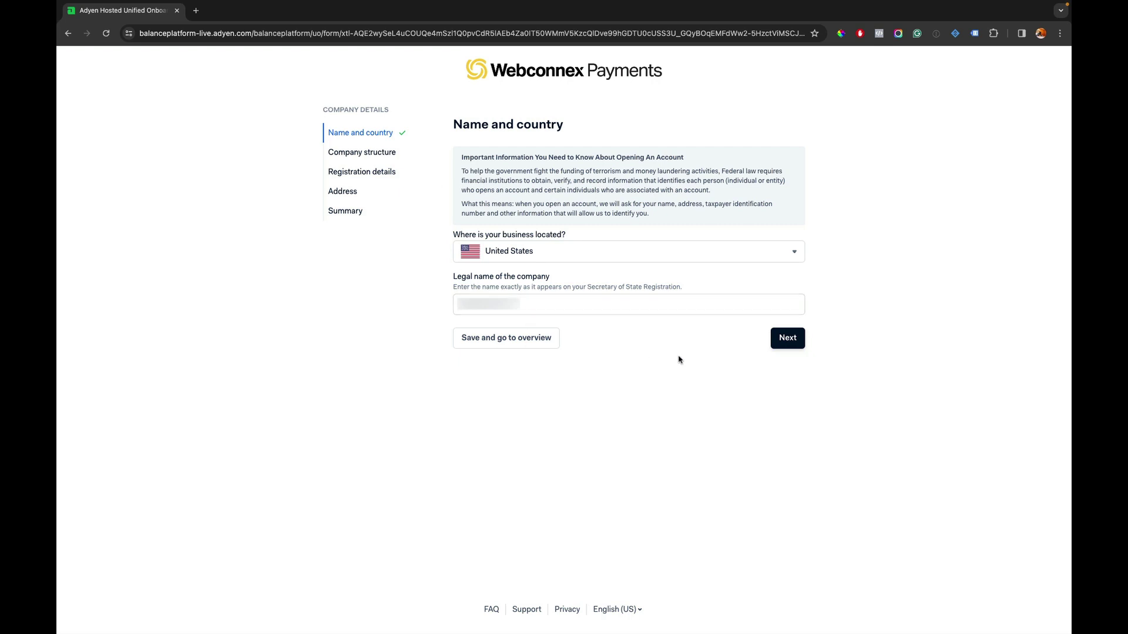
left_click(787, 338)
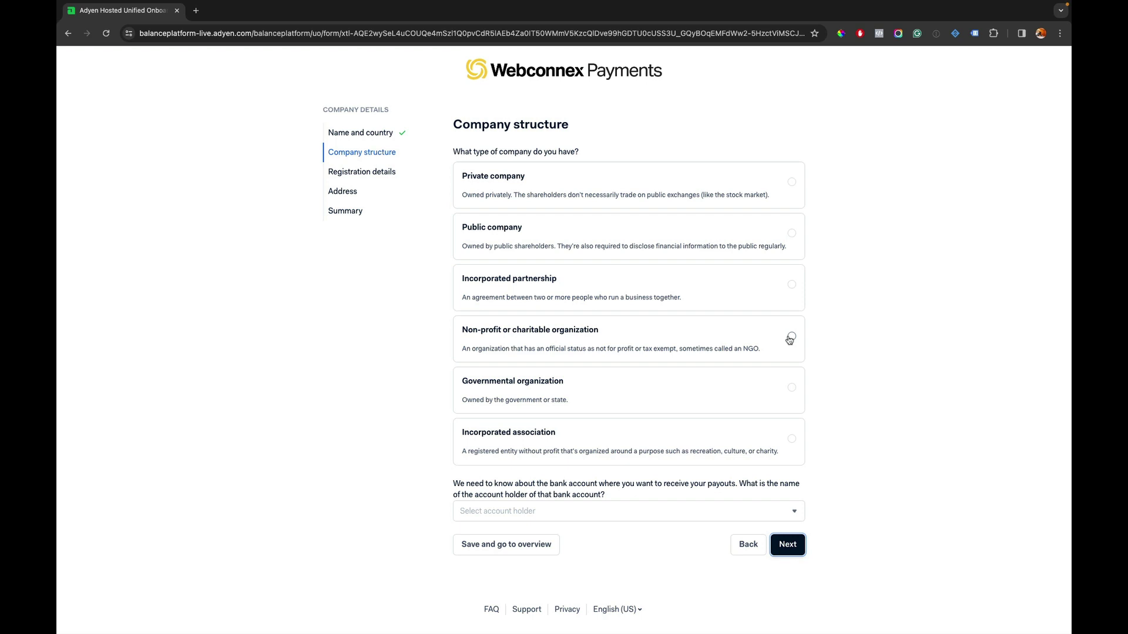
left_click(663, 193)
left_click(799, 551)
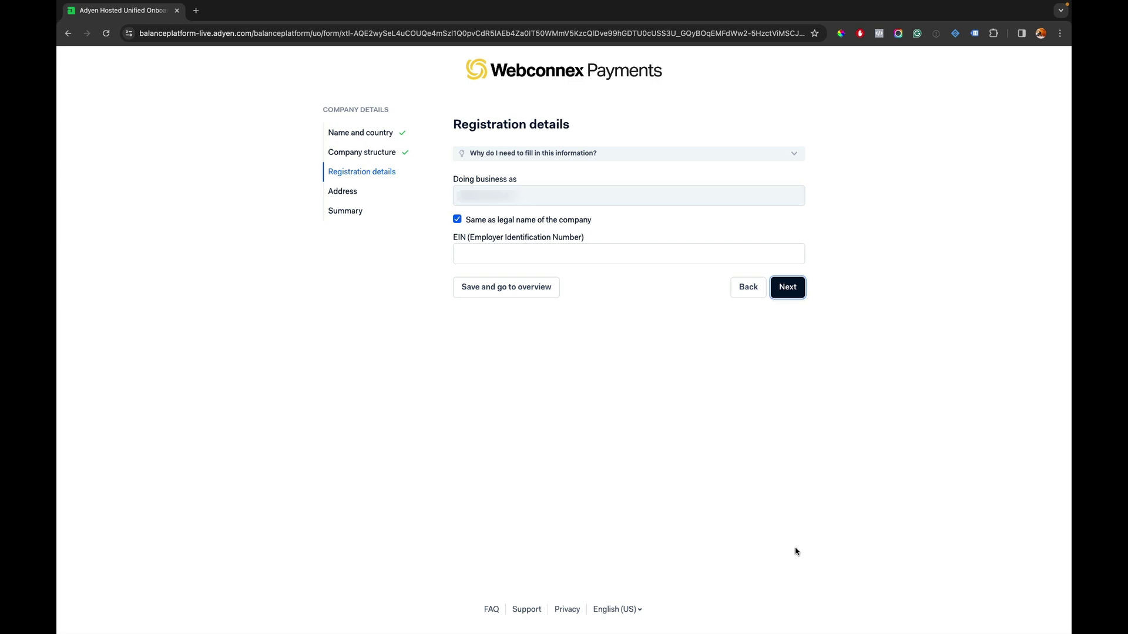
Search for and accept the suggested registered address, then continue to the Summary.
left_click(787, 287)
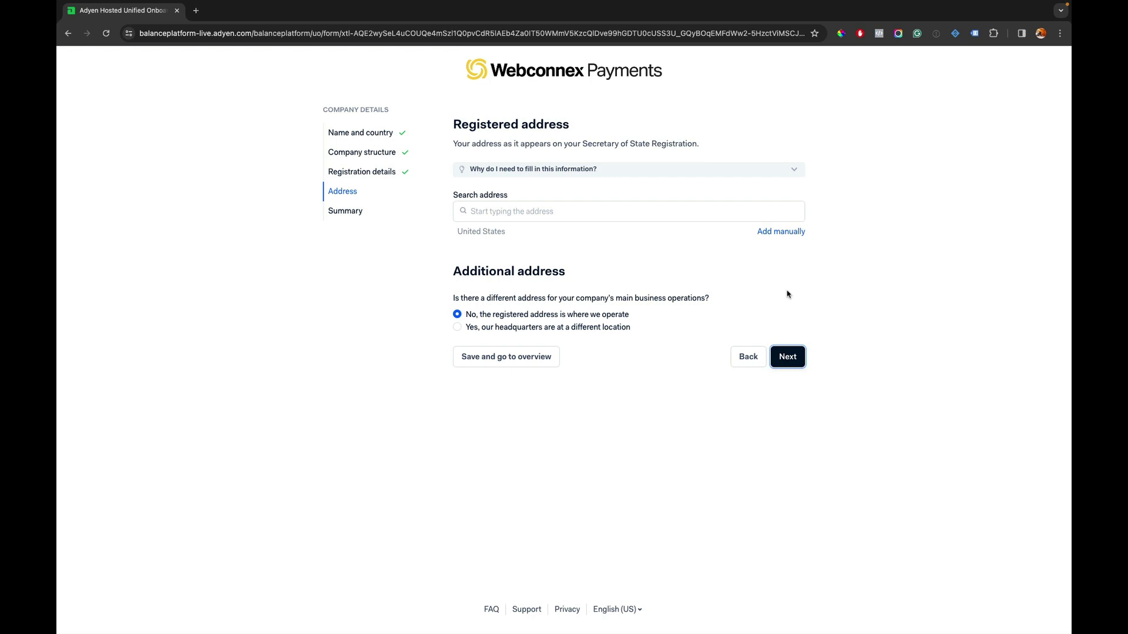
left_click(601, 211)
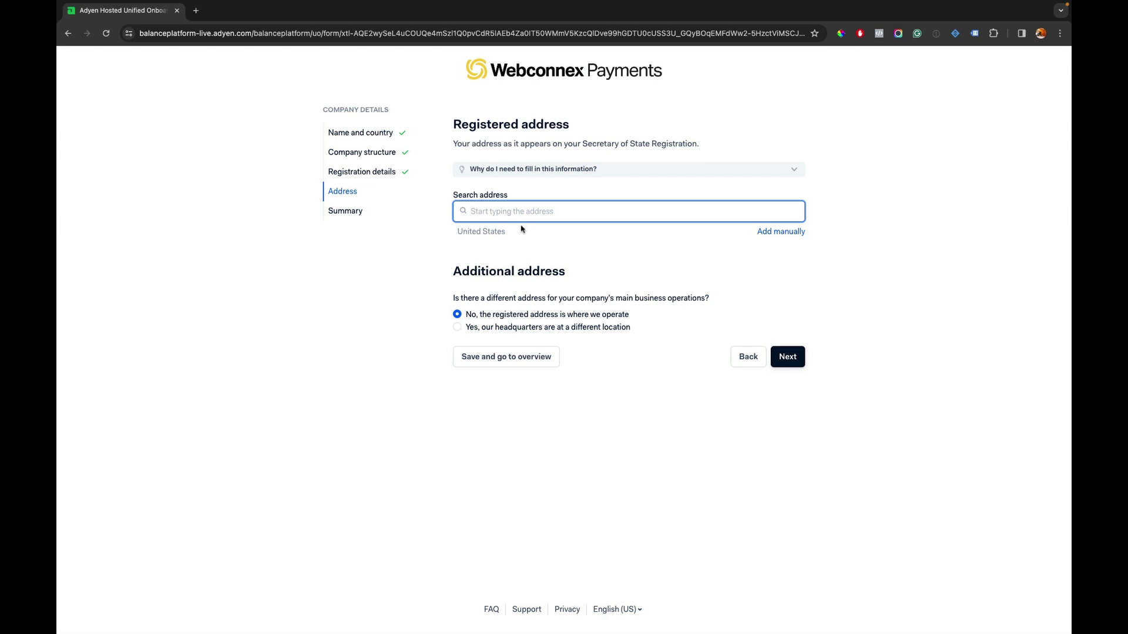
type("914 2nd St")
key("Return")
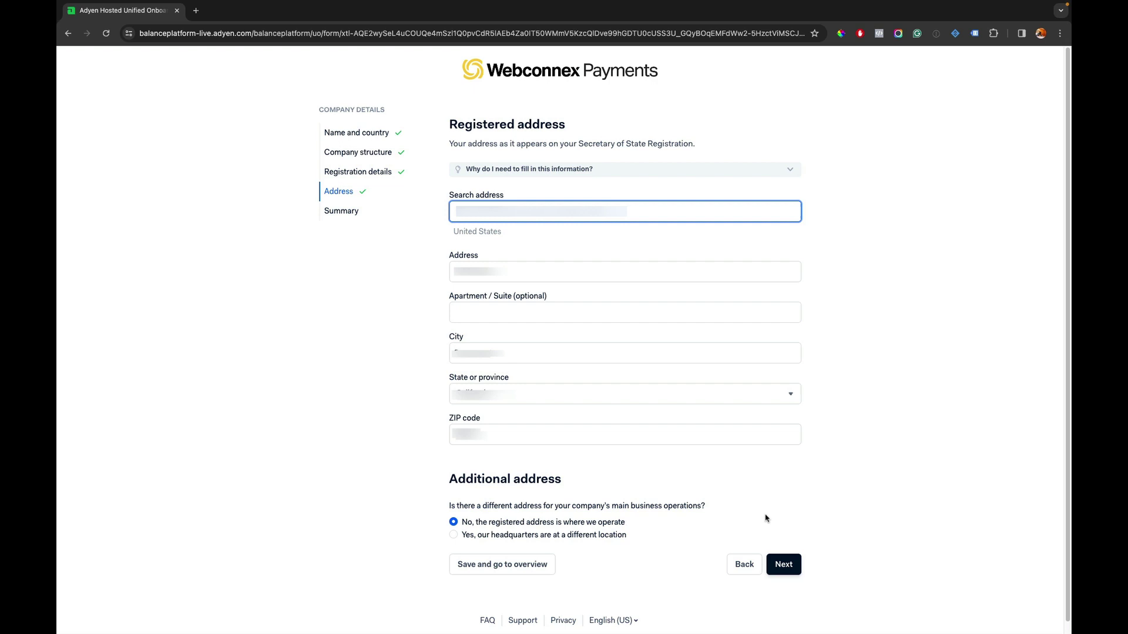
left_click(791, 562)
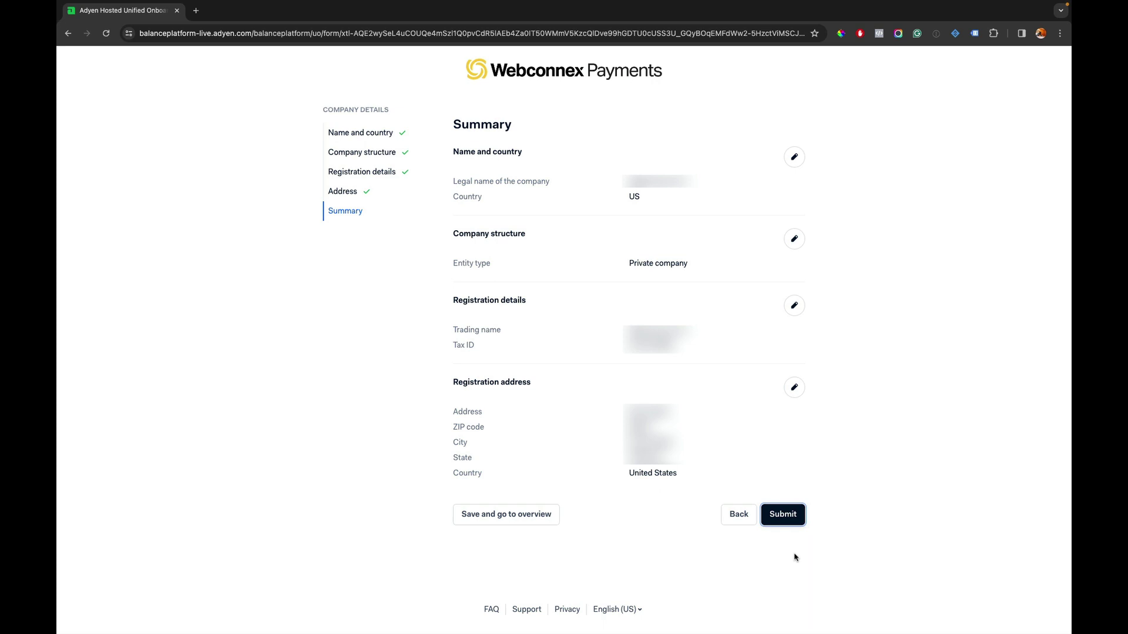
Submit the company details and go to the Decision-makers section.
left_click(785, 514)
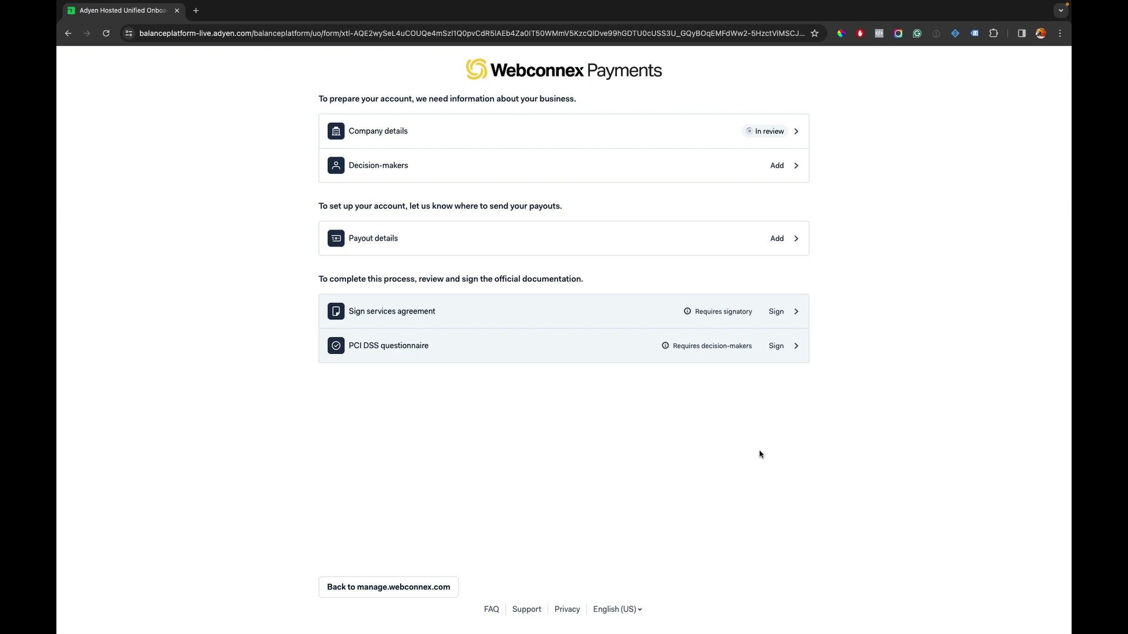
left_click(604, 181)
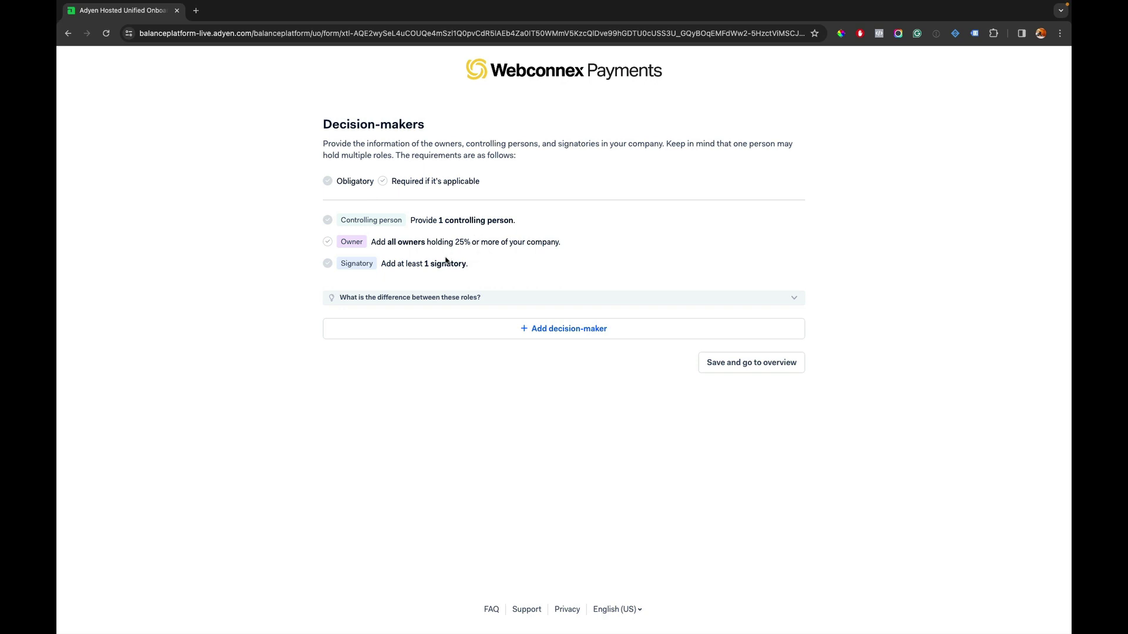
Add a controlling person and signatory with name, birth date, SSN, email, phone and job title.
left_click(531, 328)
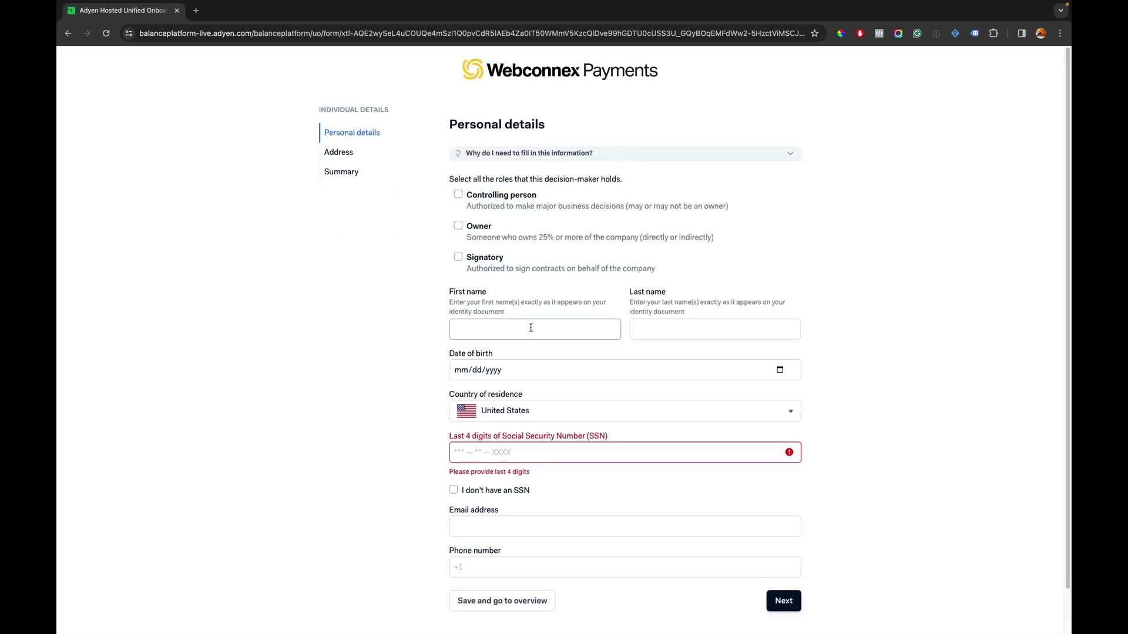
left_click(459, 195)
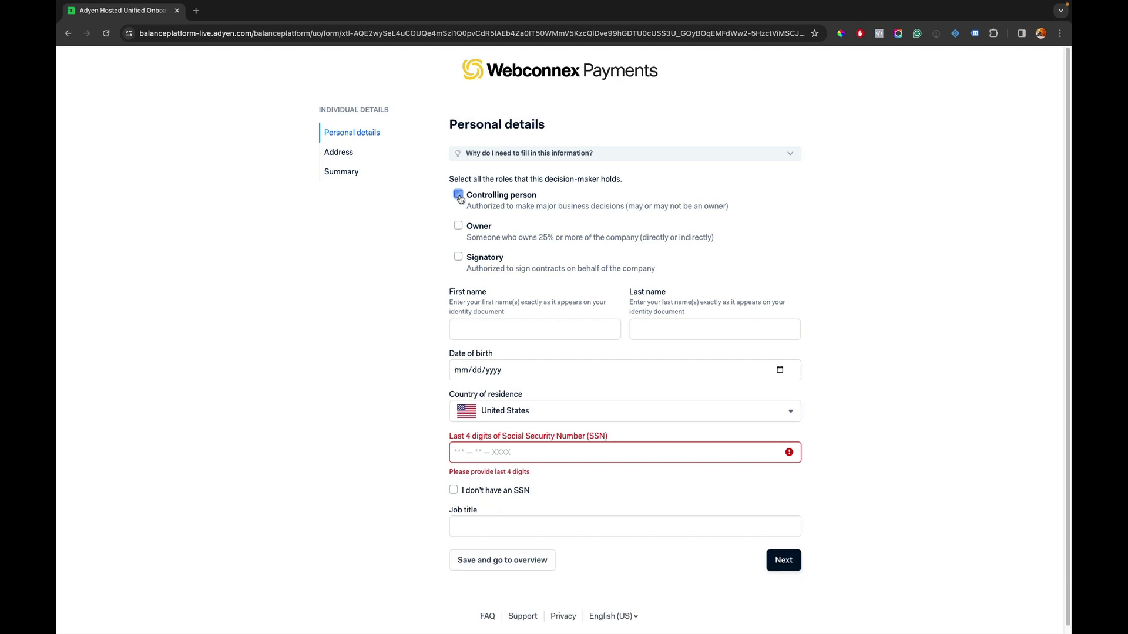
left_click(459, 258)
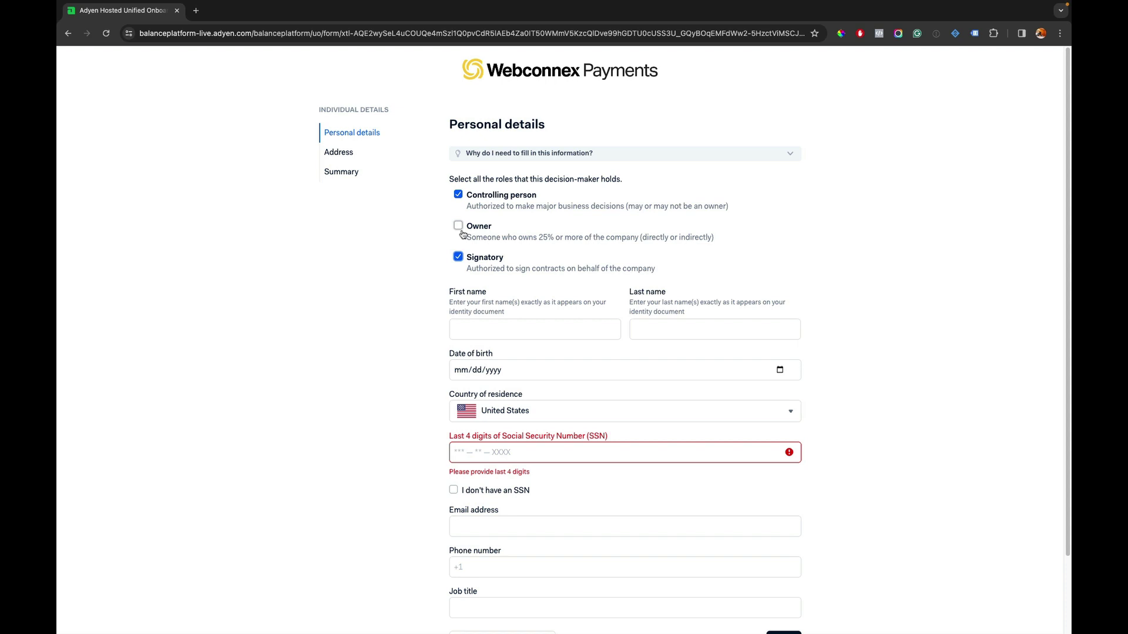
left_click(529, 329)
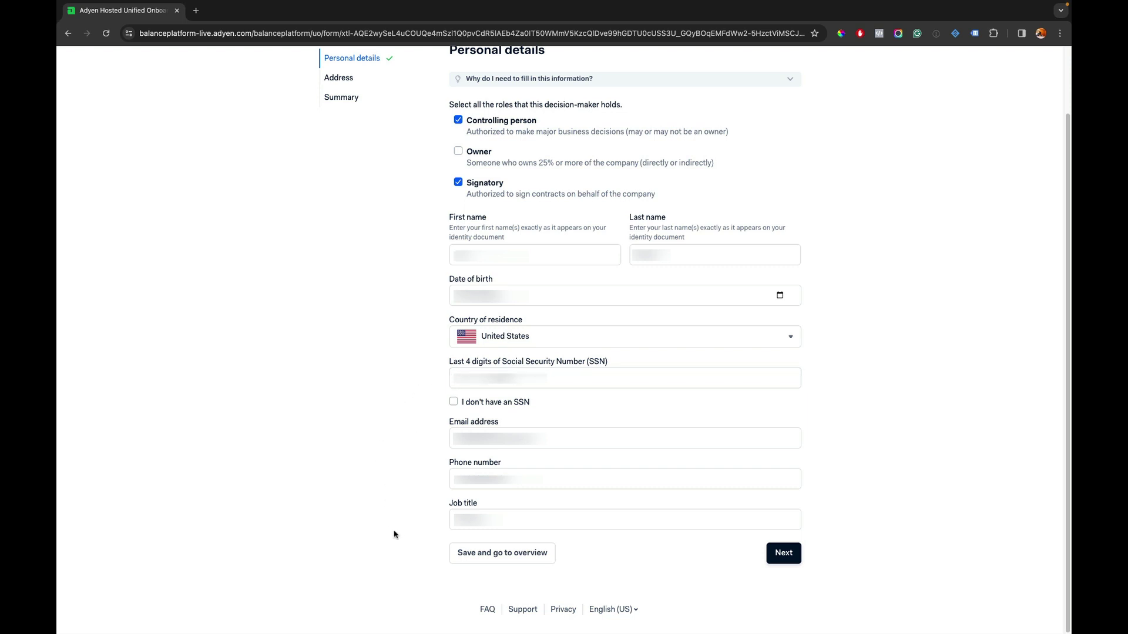
left_click(779, 560)
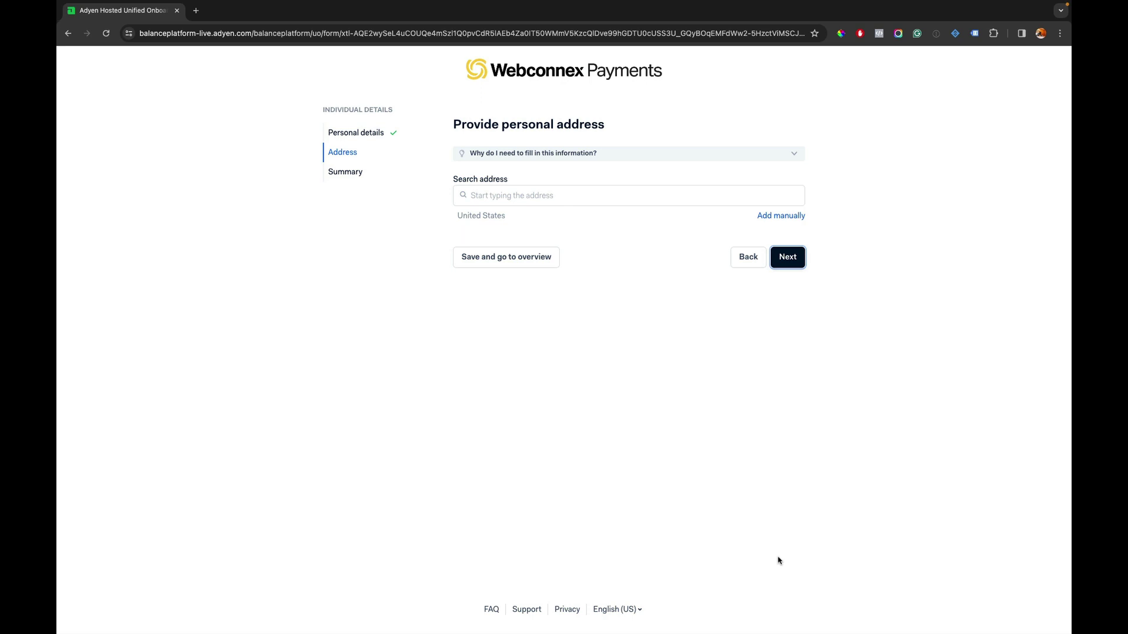
Add the decision-maker's suggested personal address, submit their details, and save to the overview.
left_click(616, 194)
type("123 Main St")
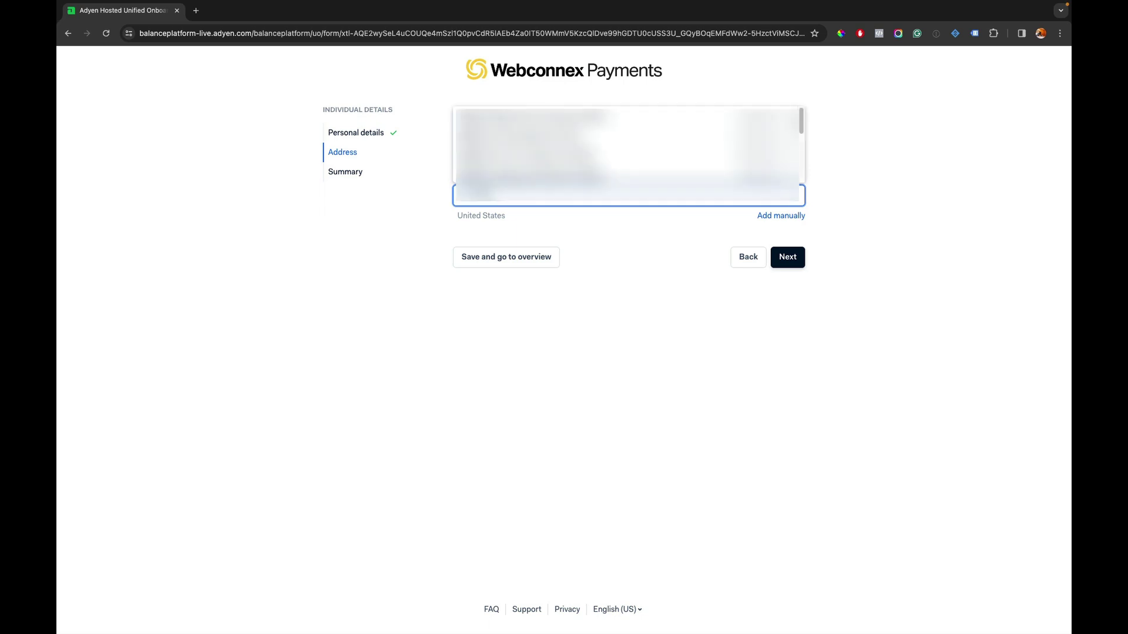
key("Return")
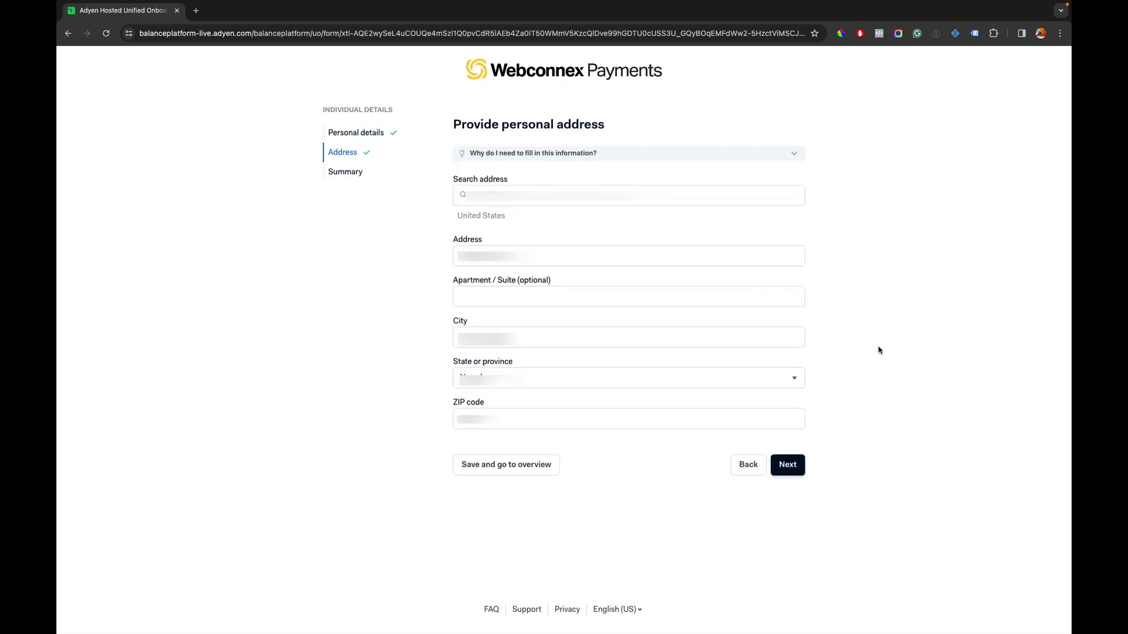
left_click(791, 467)
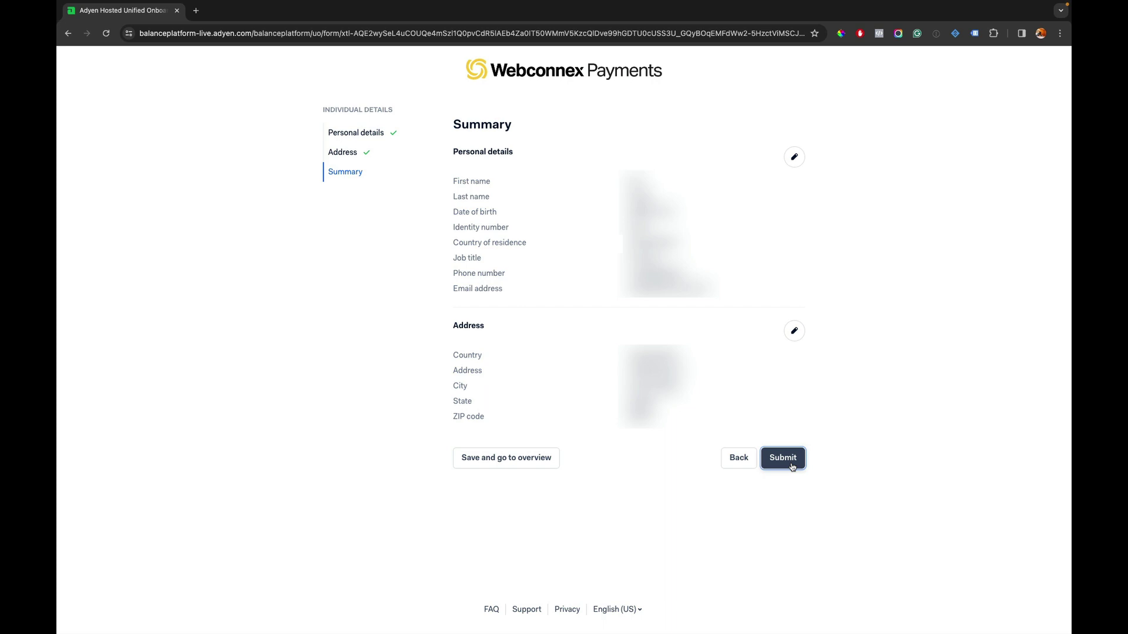
left_click(783, 457)
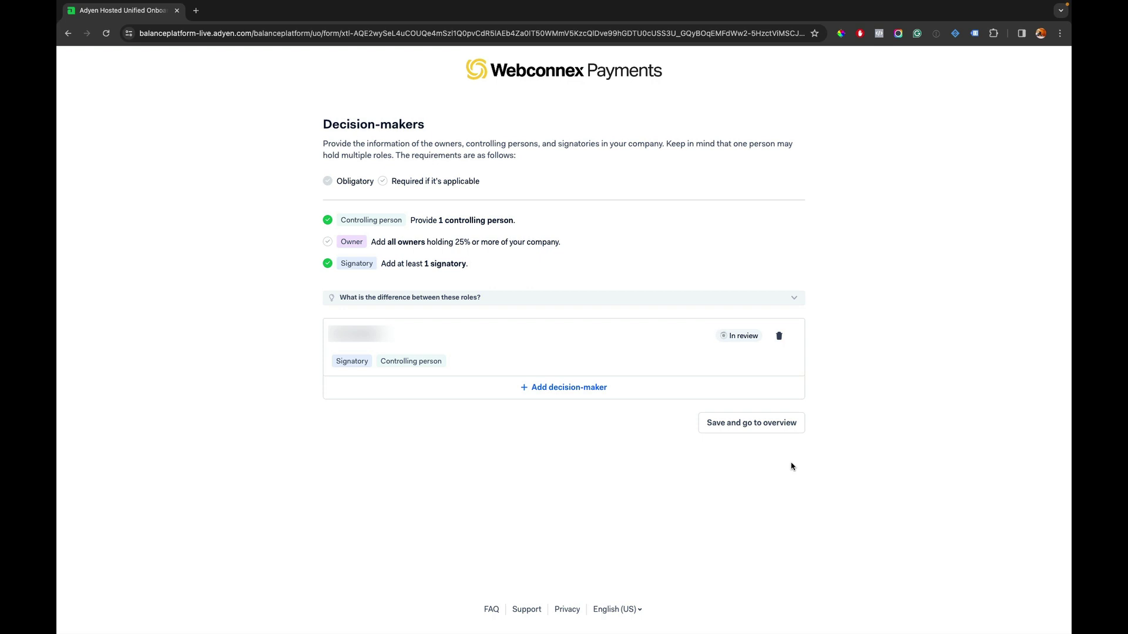
left_click(779, 428)
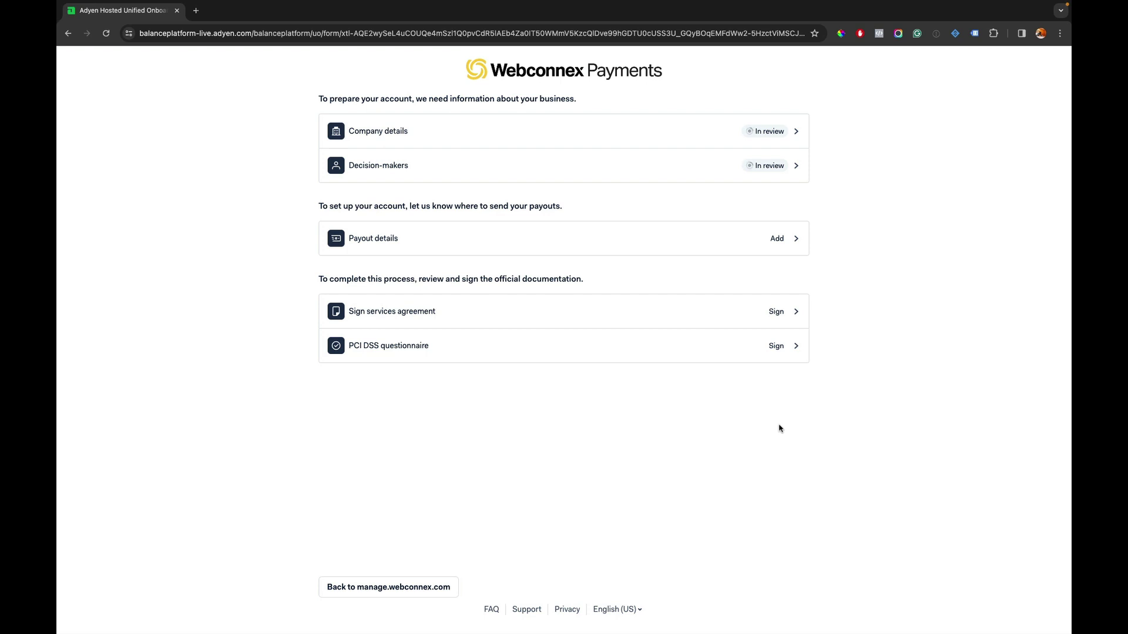
Choose 'Verify via mobile bank app' for the US payout bank account.
left_click(612, 243)
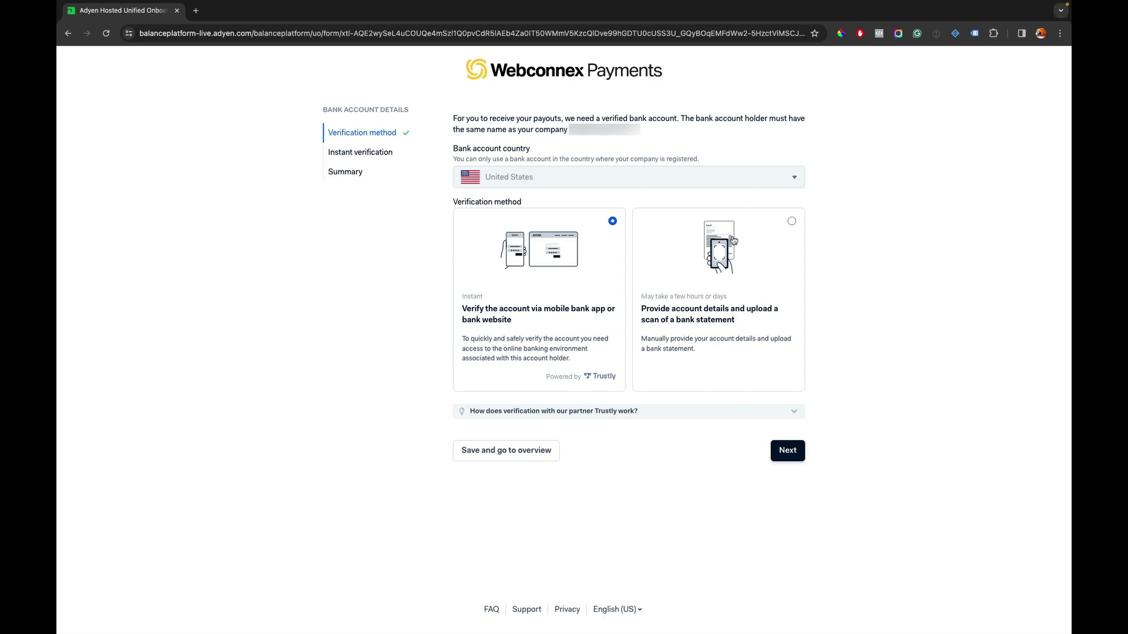
left_click(732, 240)
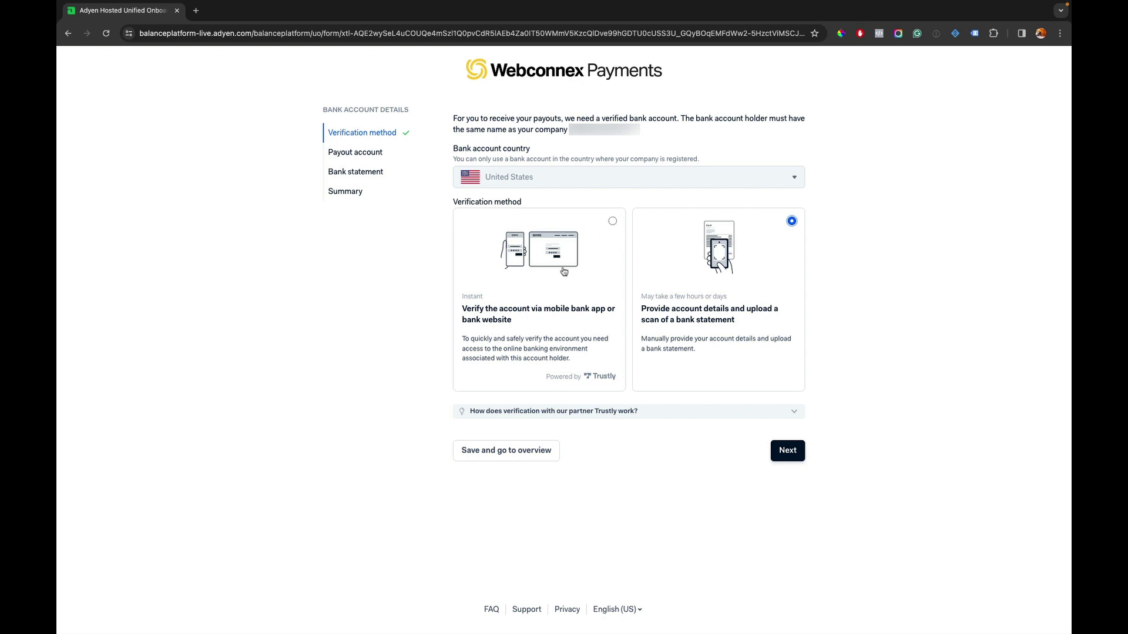
left_click(510, 296)
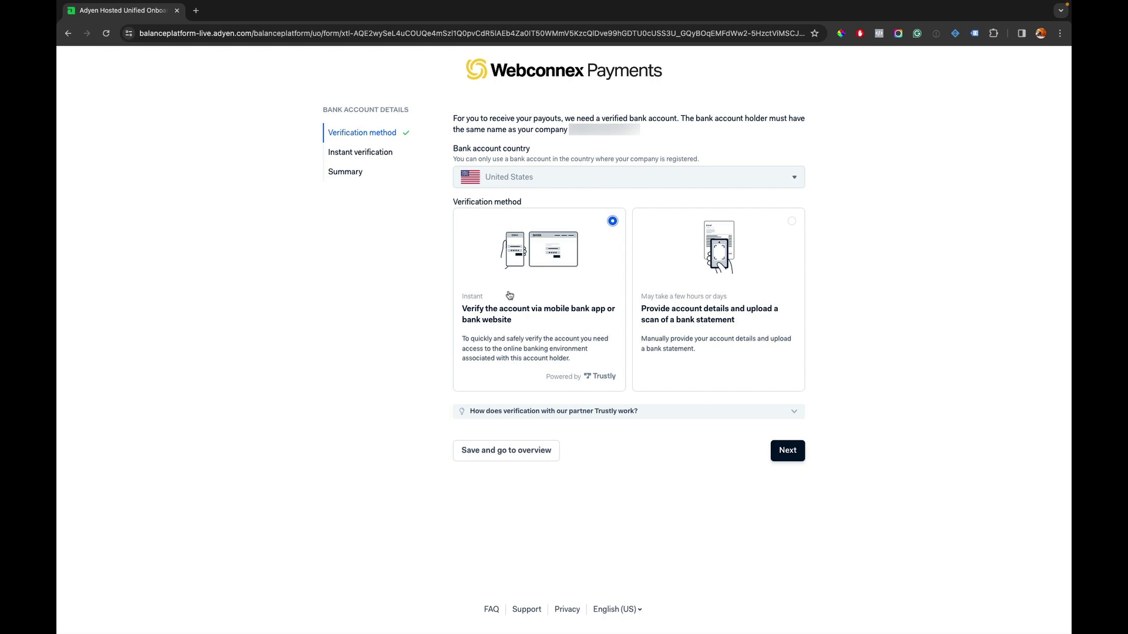
left_click(785, 454)
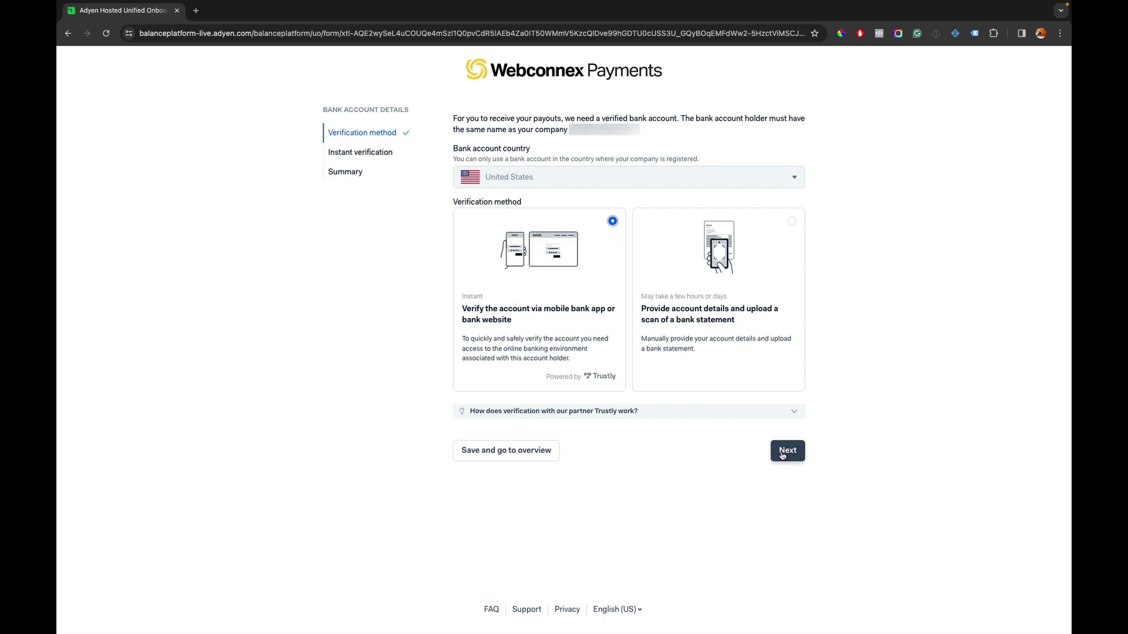
Sign in to Wells Fargo through Trustly, pick the payout account, and confirm the summary.
left_click(531, 208)
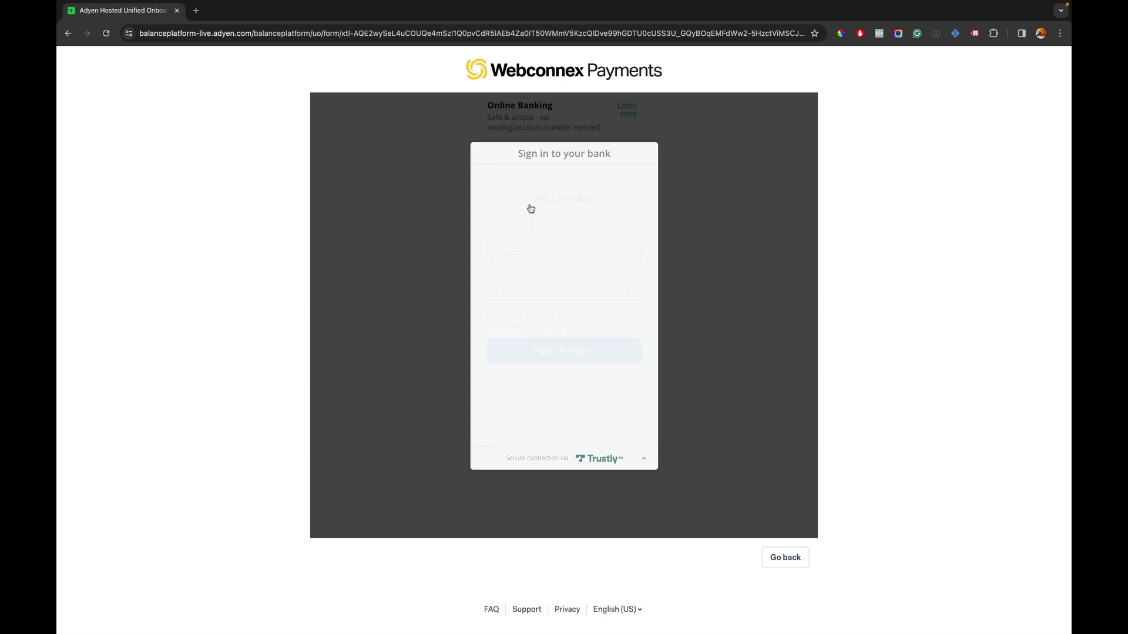
left_click(548, 341)
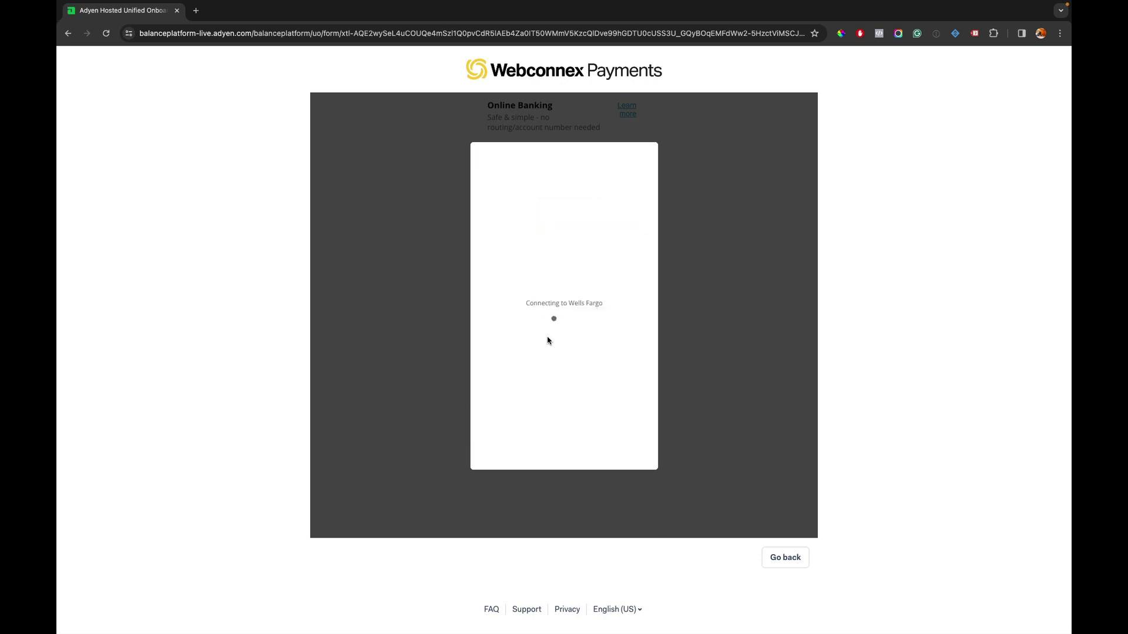
left_click(611, 256)
left_click(606, 282)
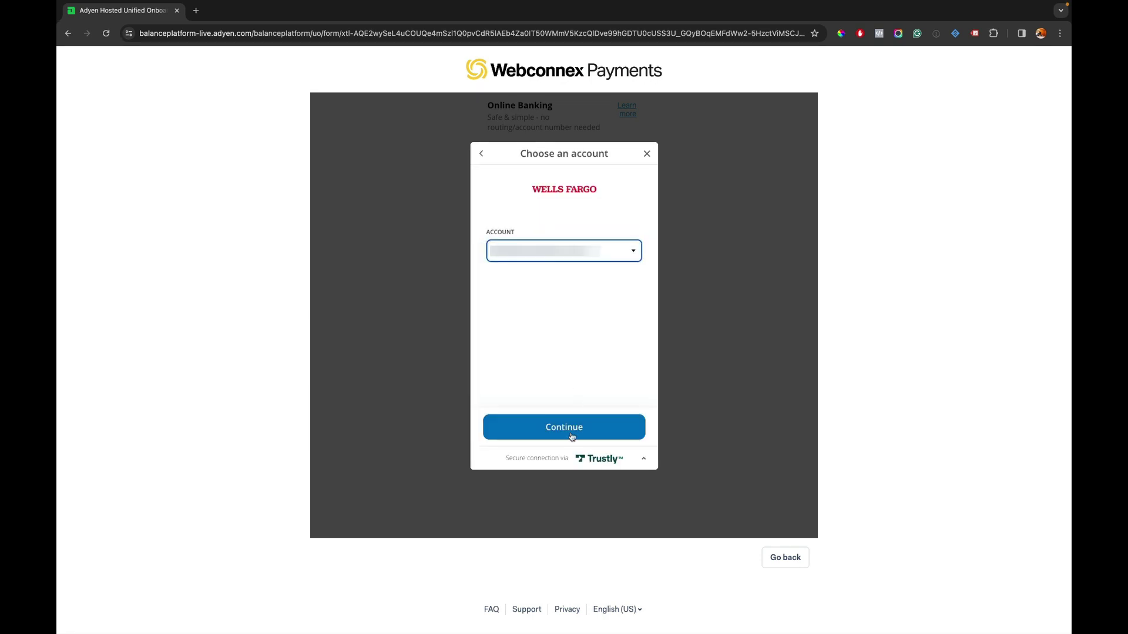
left_click(571, 436)
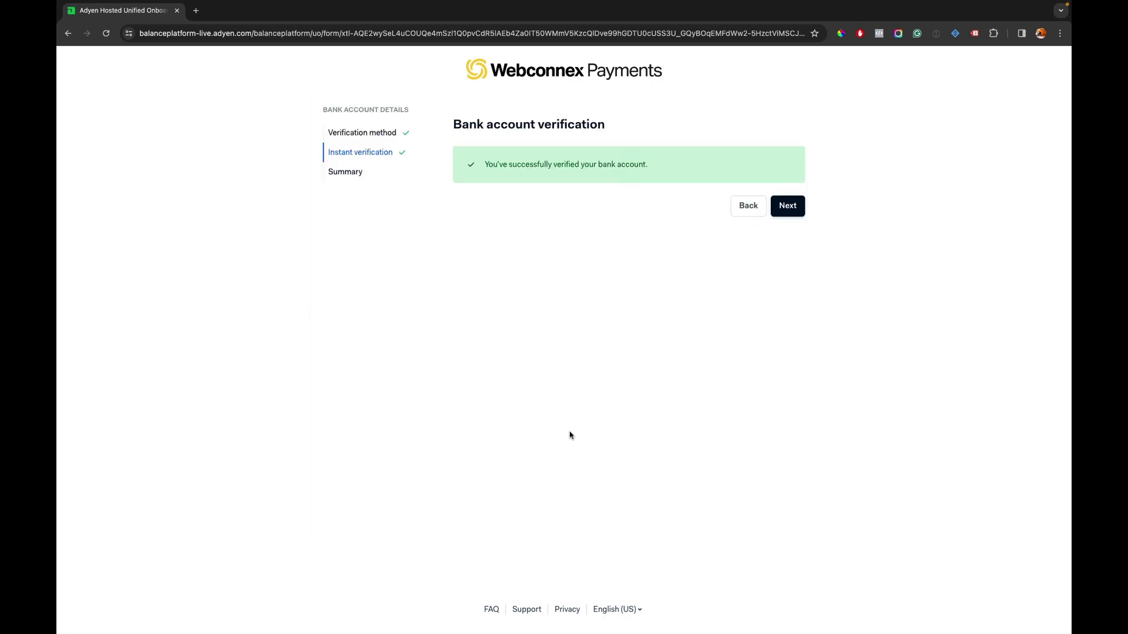
left_click(783, 213)
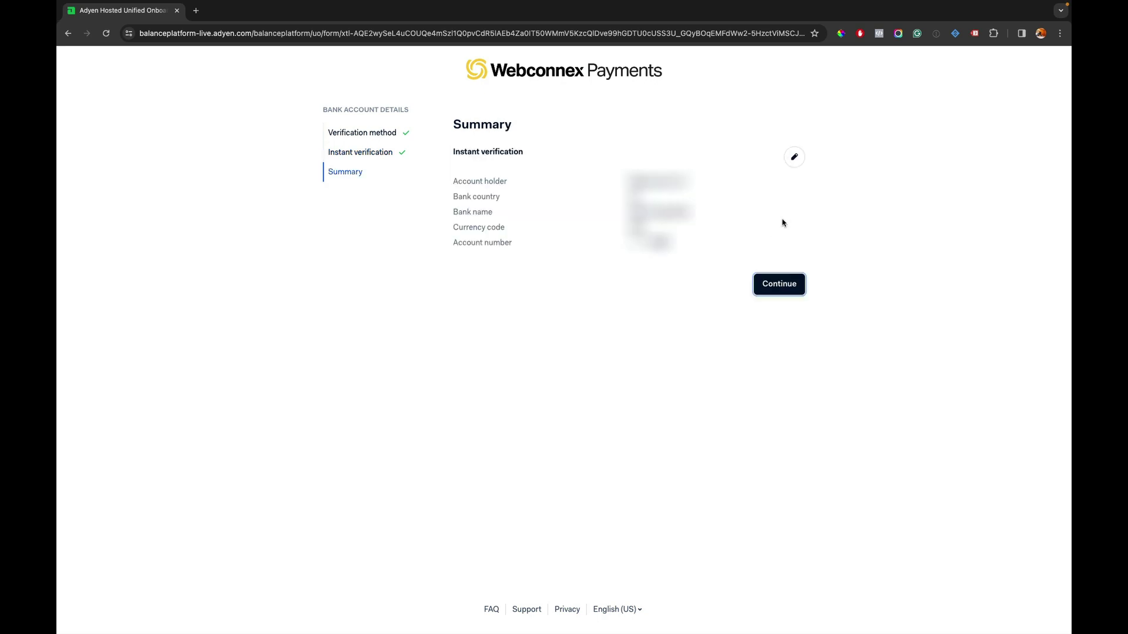
left_click(788, 290)
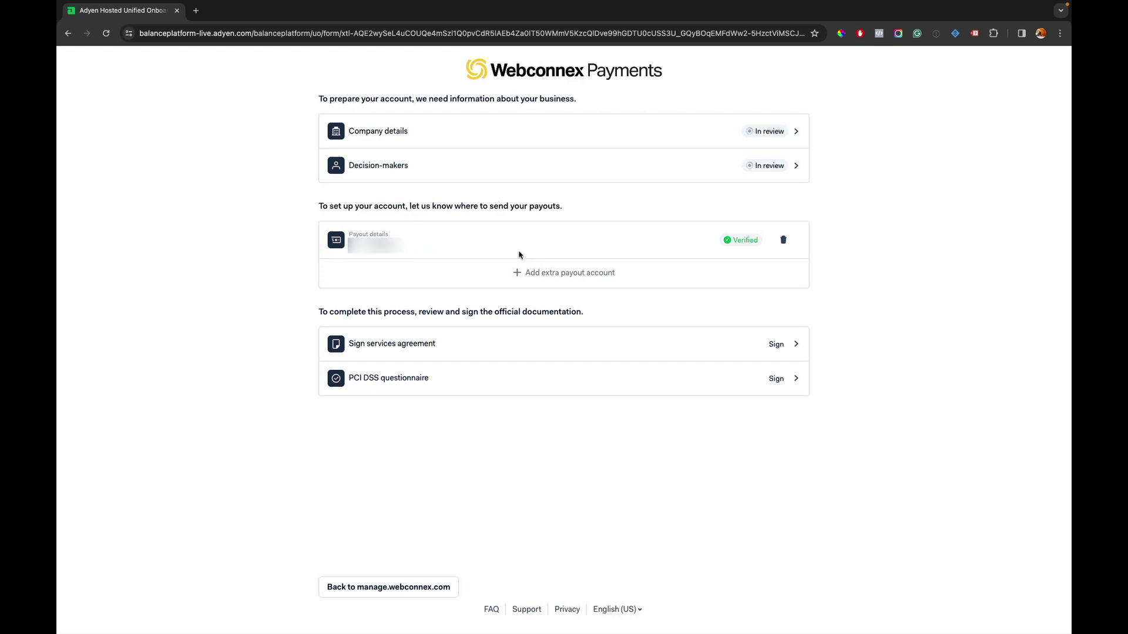
Choose the signer, accept the terms, and sign the Adyen for Platforms services agreement.
left_click(504, 343)
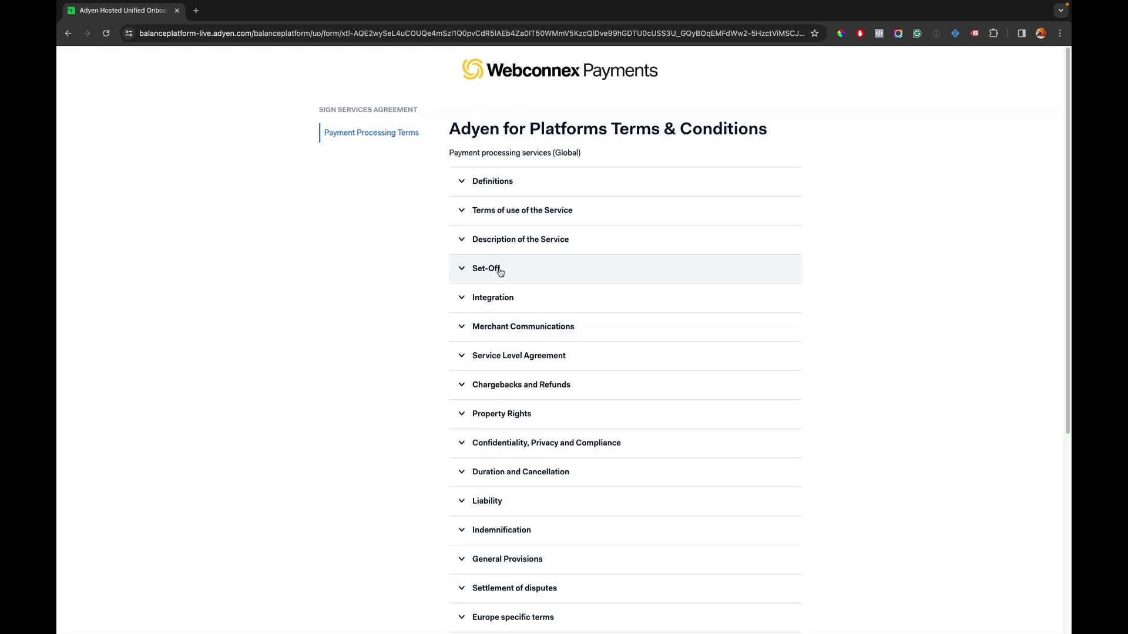
scroll(582, 215, "down", 3)
scroll(582, 215, "down", 2)
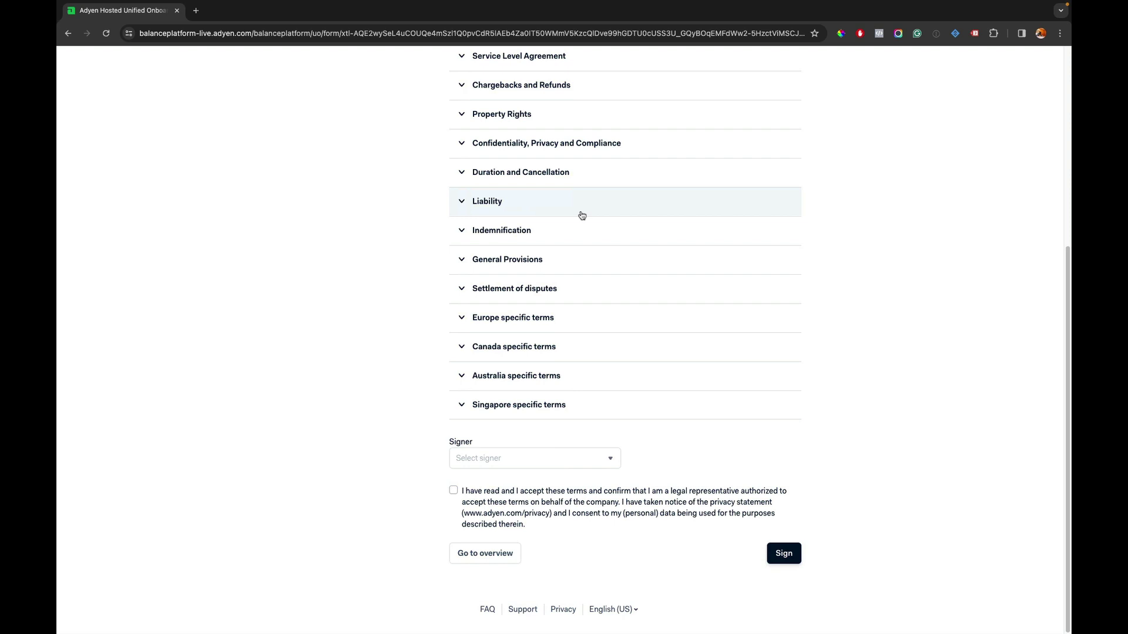
left_click(564, 458)
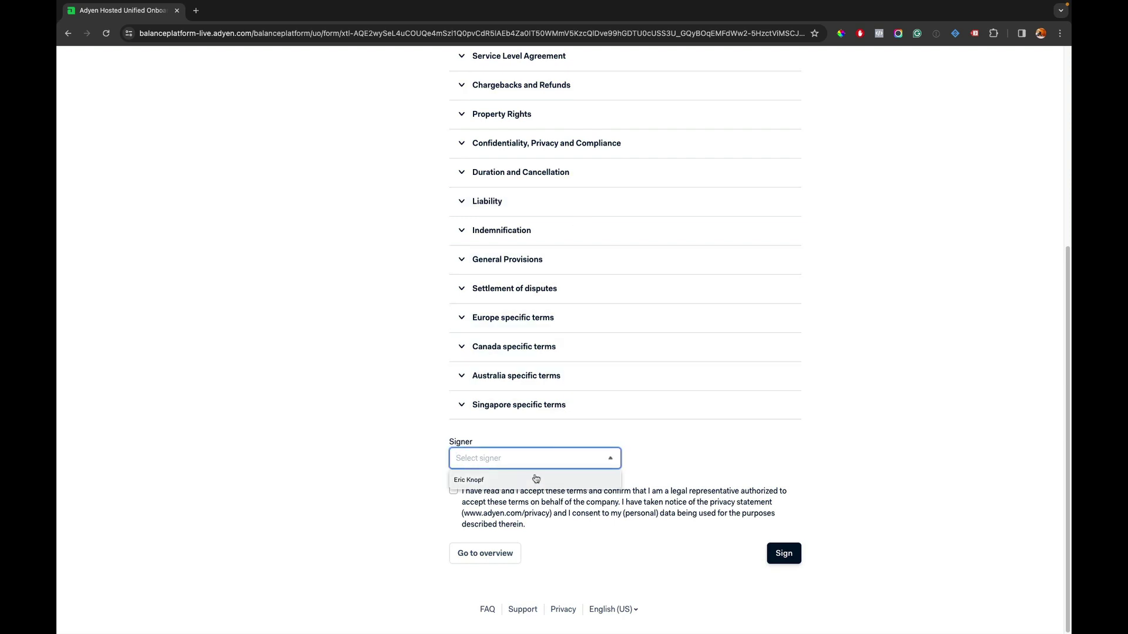
left_click(535, 478)
left_click(453, 491)
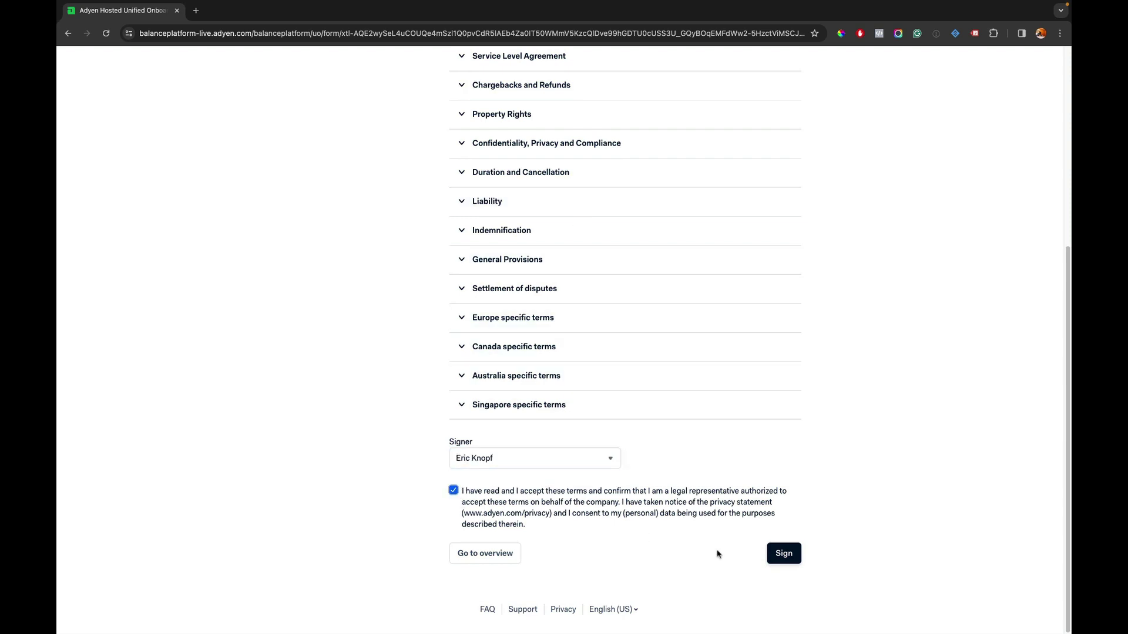
left_click(783, 555)
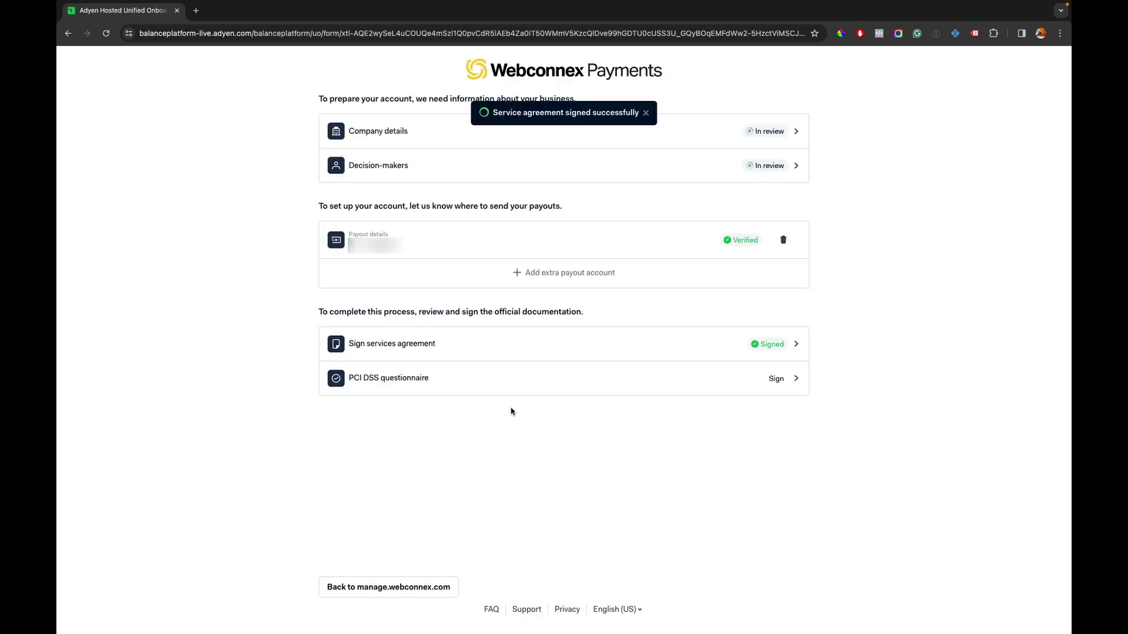
Sign the PCI DSS questionnaire with a chosen signer and the compliance acknowledgement accepted.
left_click(481, 378)
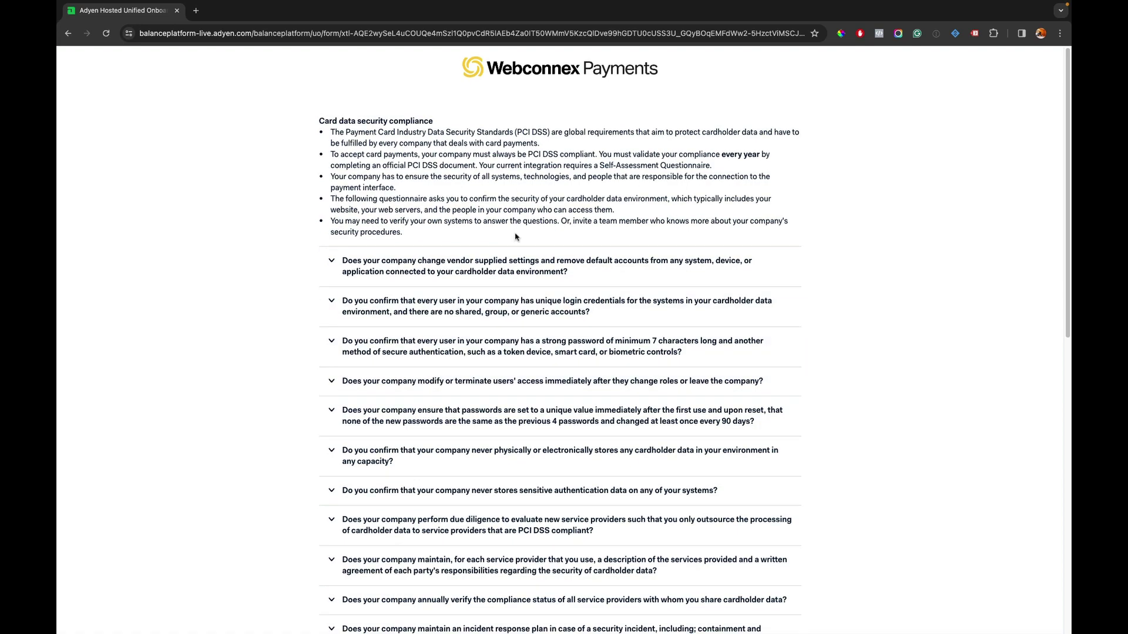
scroll(516, 237, "down", 2)
scroll(515, 237, "down", 3)
scroll(515, 236, "down", 3)
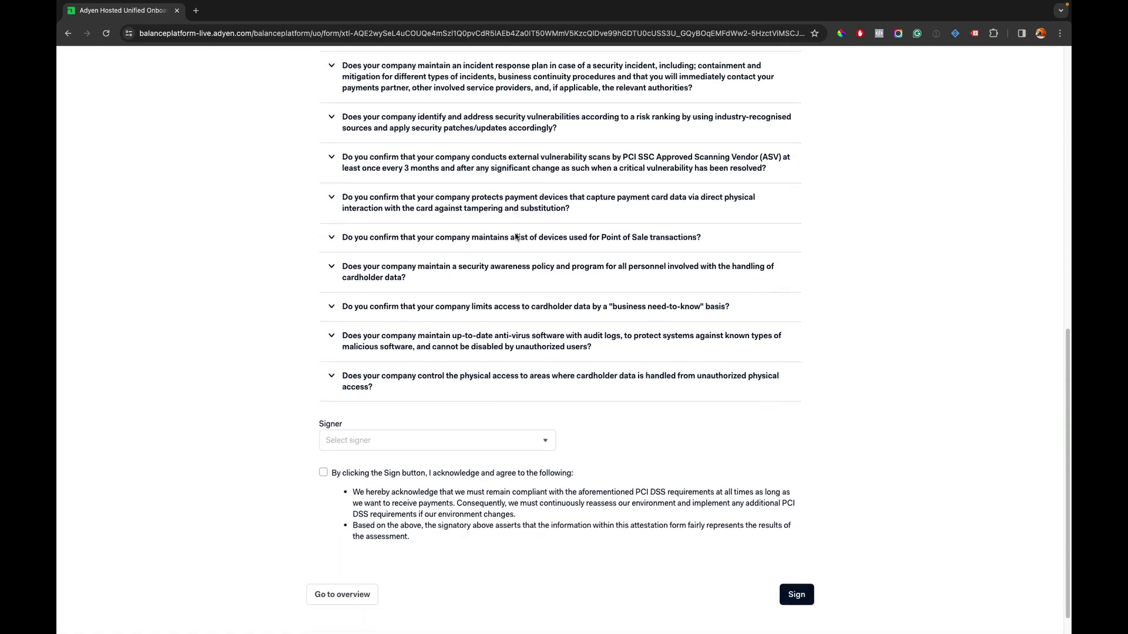
left_click(423, 422)
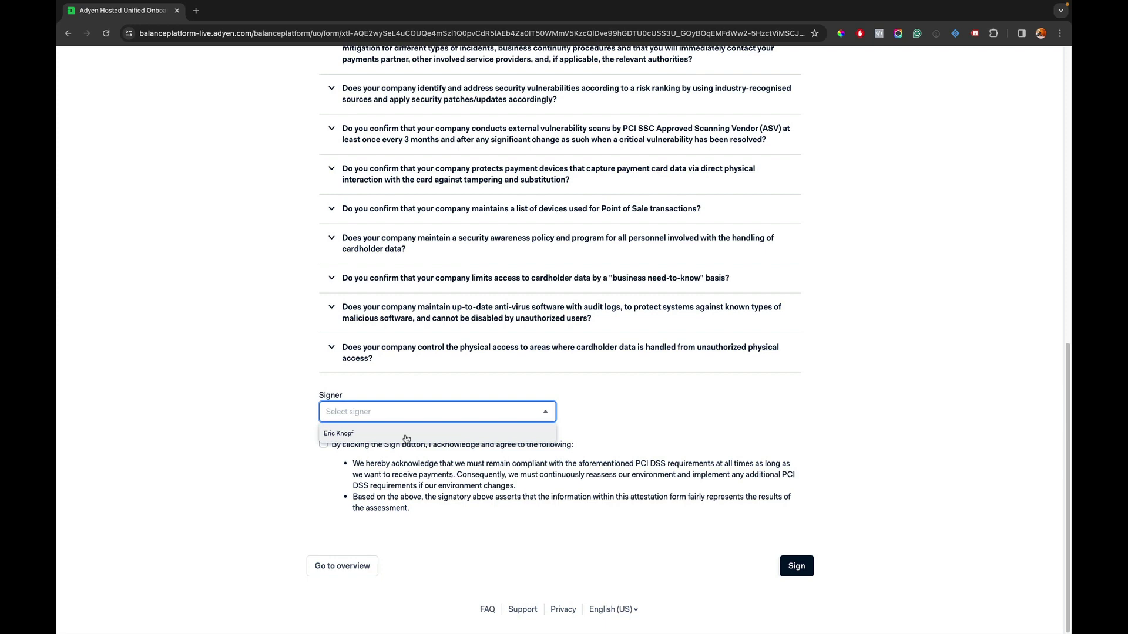
left_click(406, 434)
left_click(324, 444)
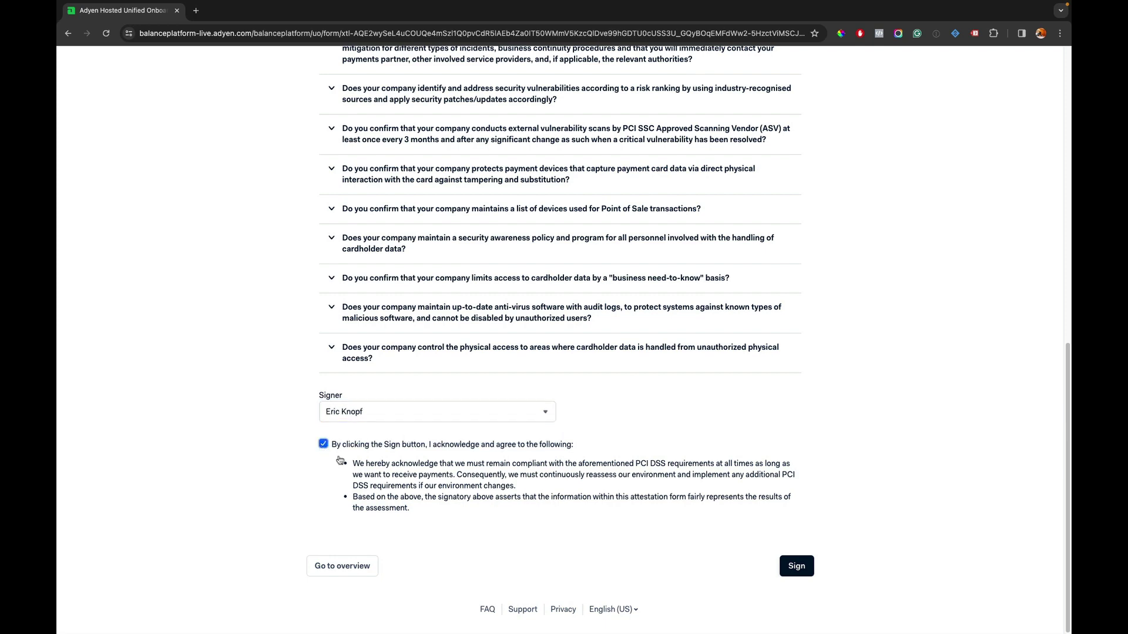
left_click(790, 574)
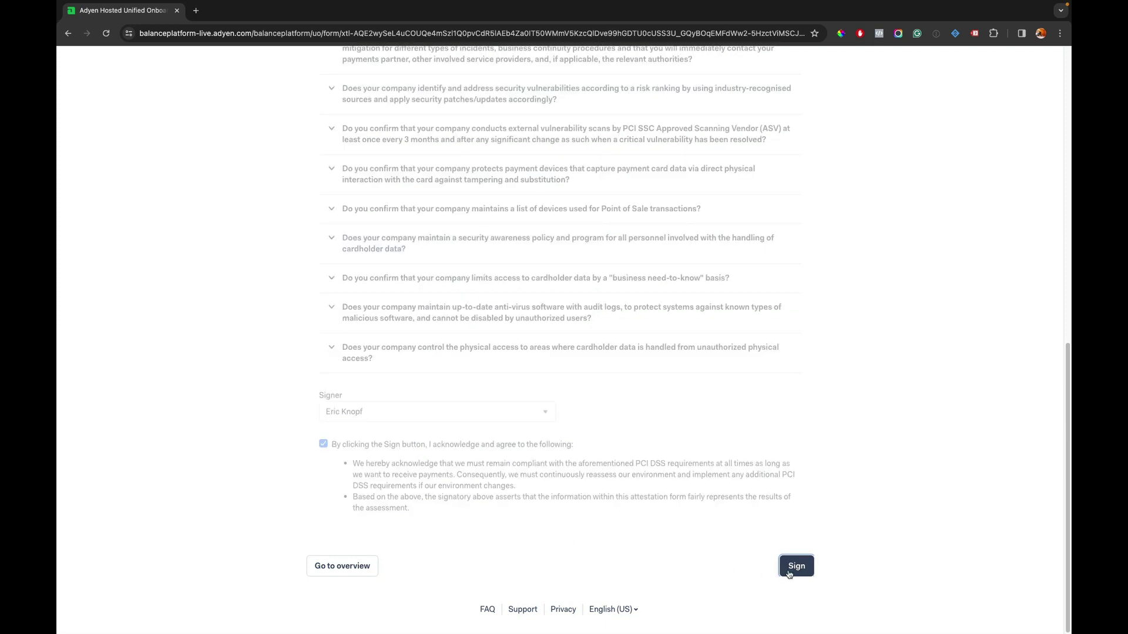